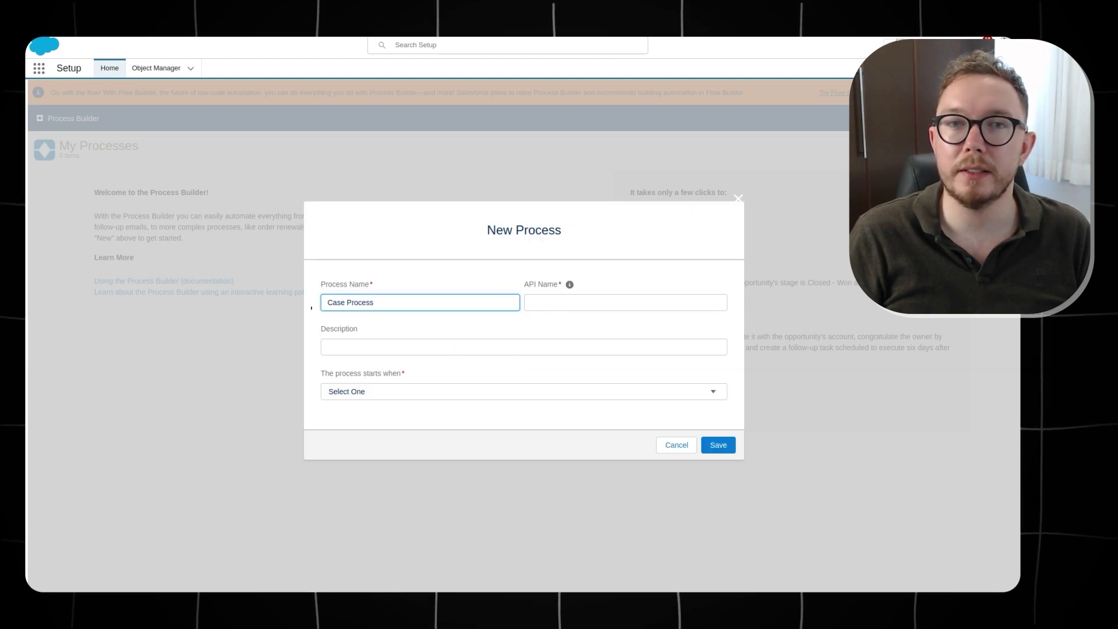
# Set the Case Process to start when a case is created or edited, and select the Master Record ID's Name field for the criteria.
pyautogui.moveTo(312, 307); pyautogui.dragTo(389, 308)
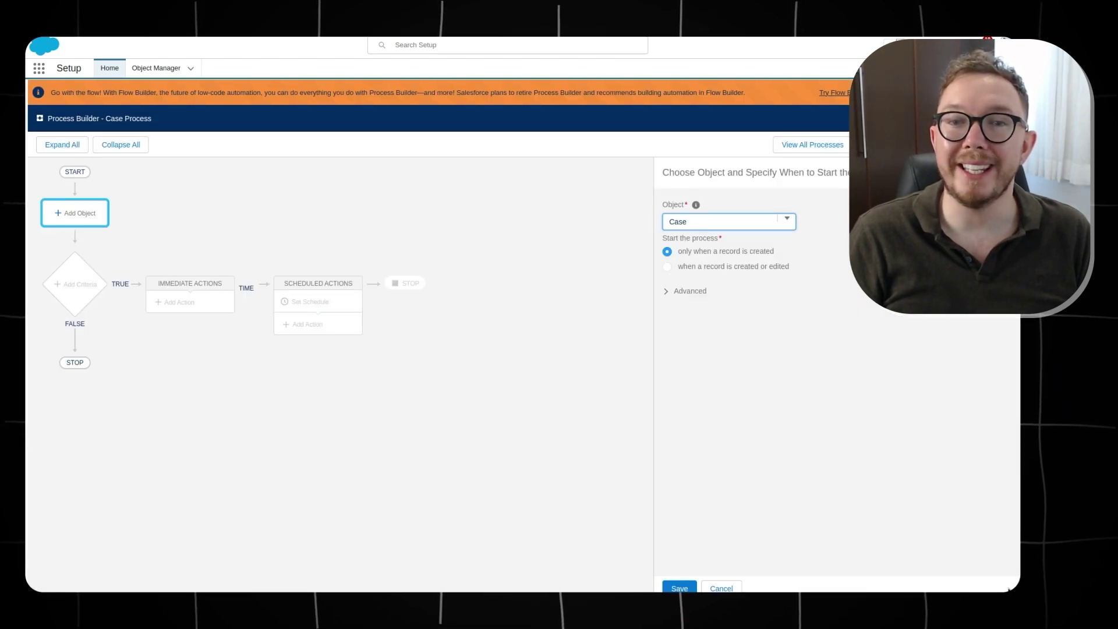
pyautogui.click(667, 266)
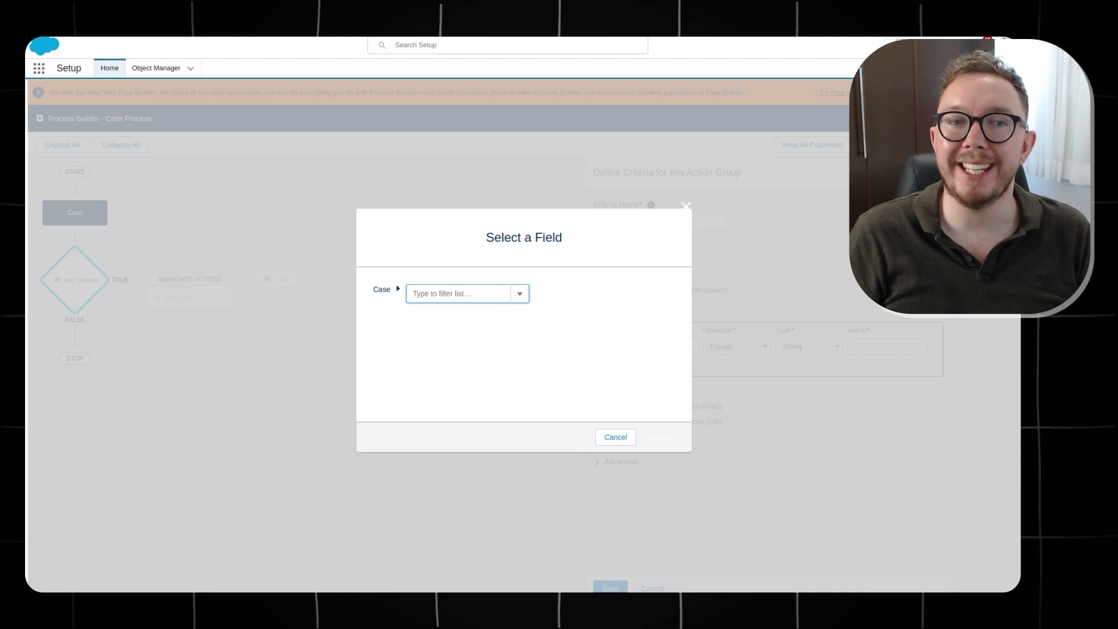
pyautogui.write('Rec')
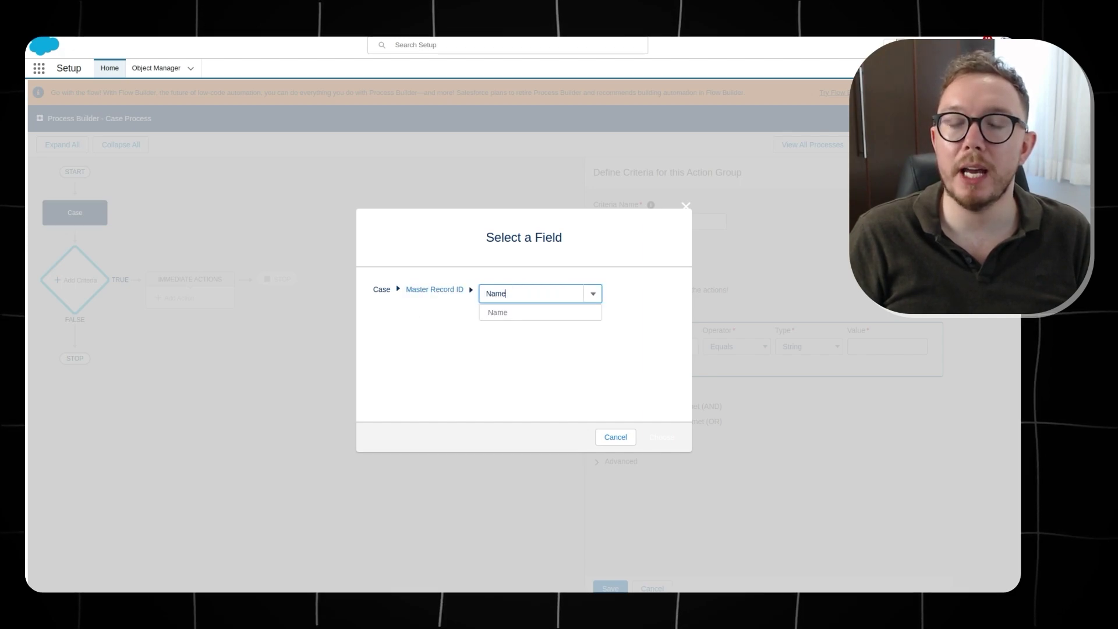
pyautogui.press('Return')
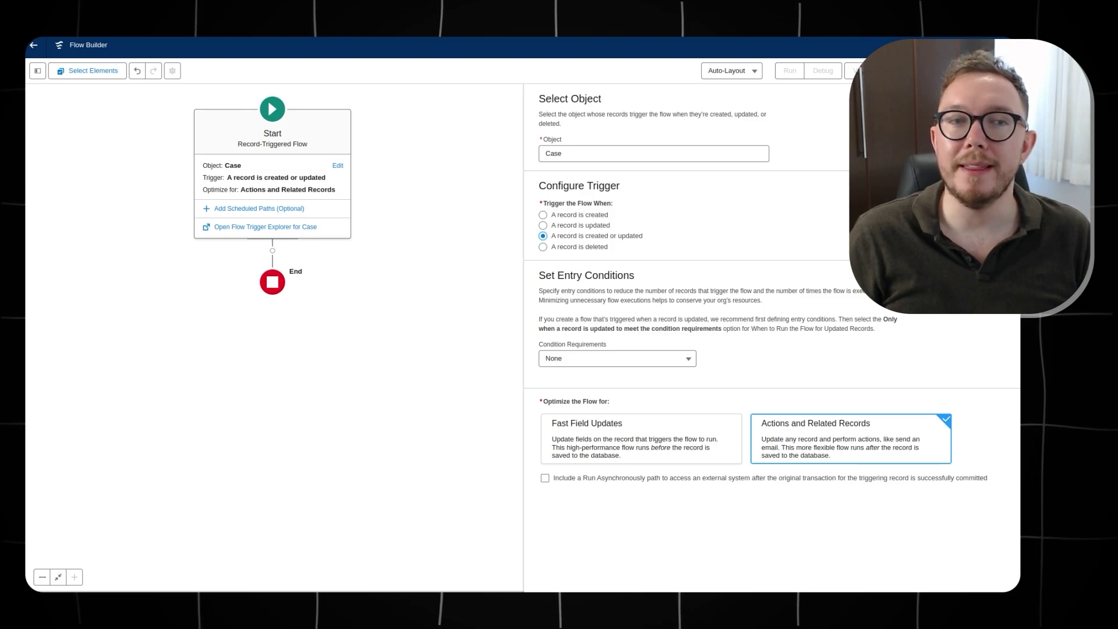
# Optimize the case flow for Fast Field Updates and start a new resource for the Subject value in the Update Email Case element.
pyautogui.click(640, 438)
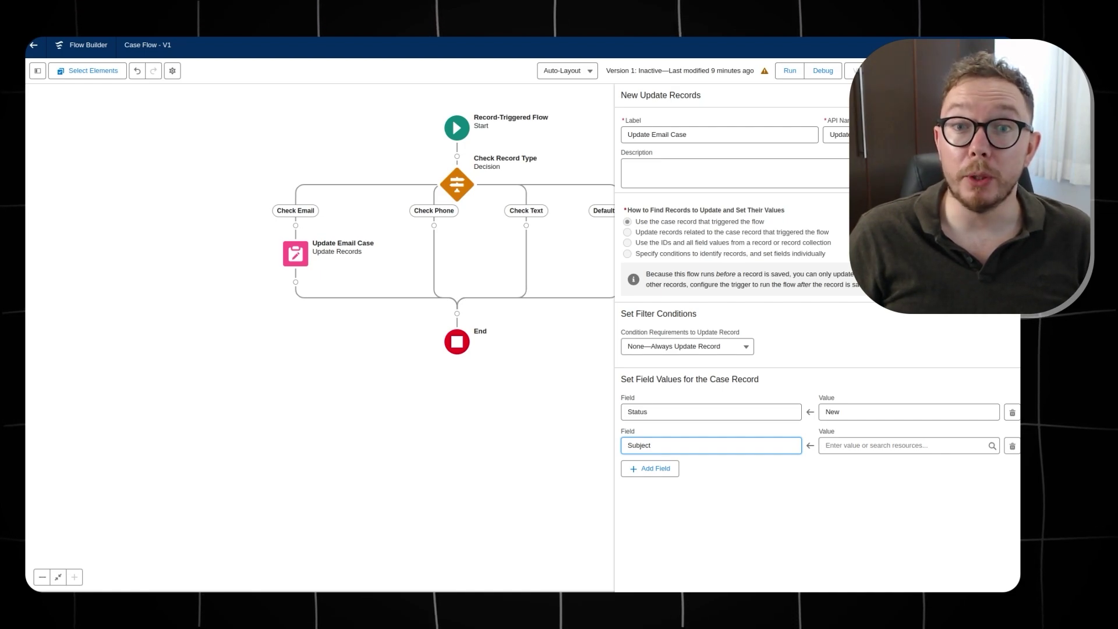
pyautogui.click(903, 446)
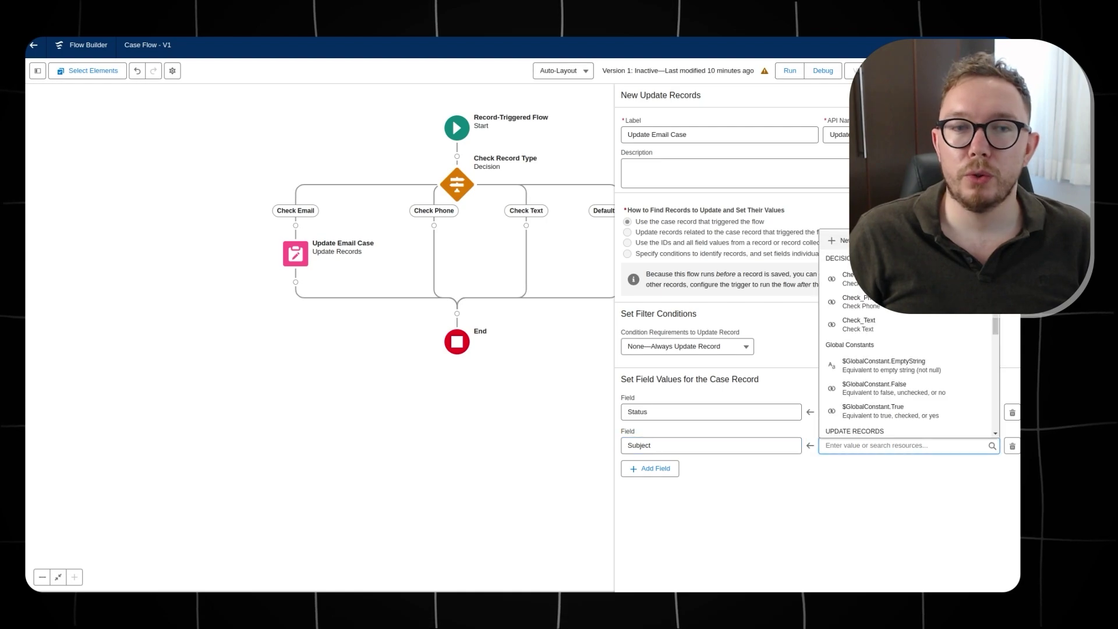
pyautogui.click(841, 240)
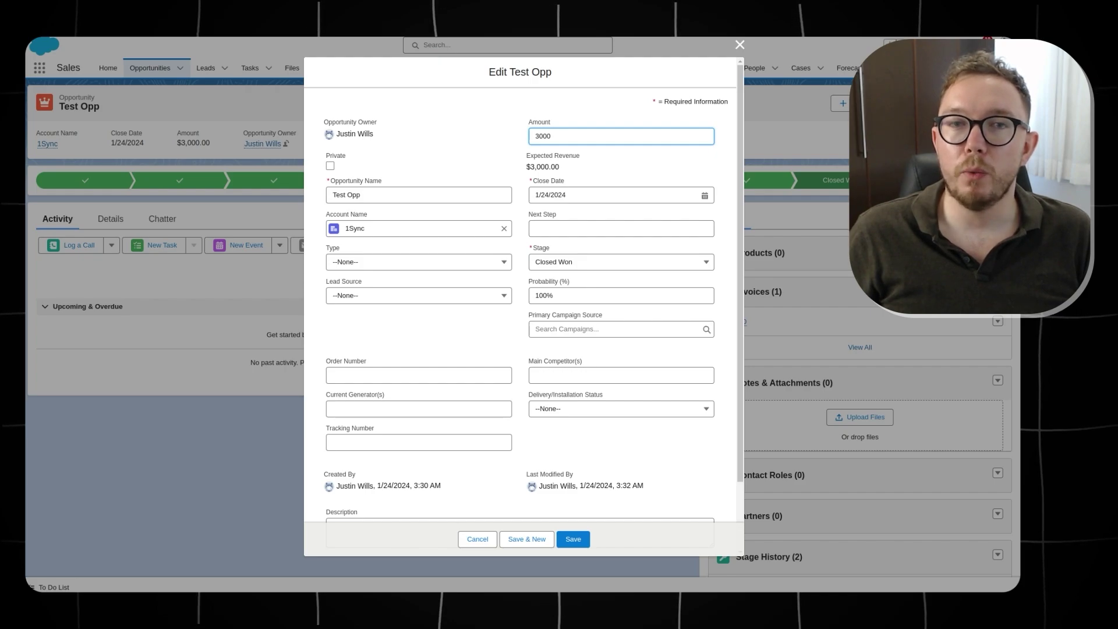
# Save the Test Opp opportunity with an amount of 3000 and the Closed Won stage.
pyautogui.press('Return')
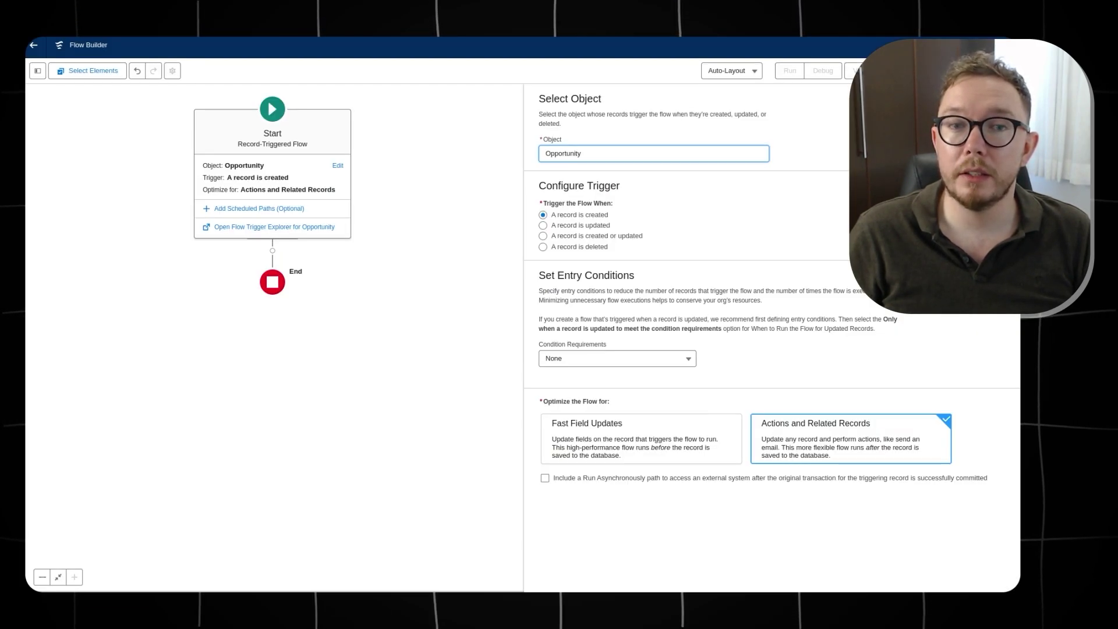
# Trigger the Opportunity flow when a record is created or updated, and open the choices for its entry condition requirements.
pyautogui.click(543, 236)
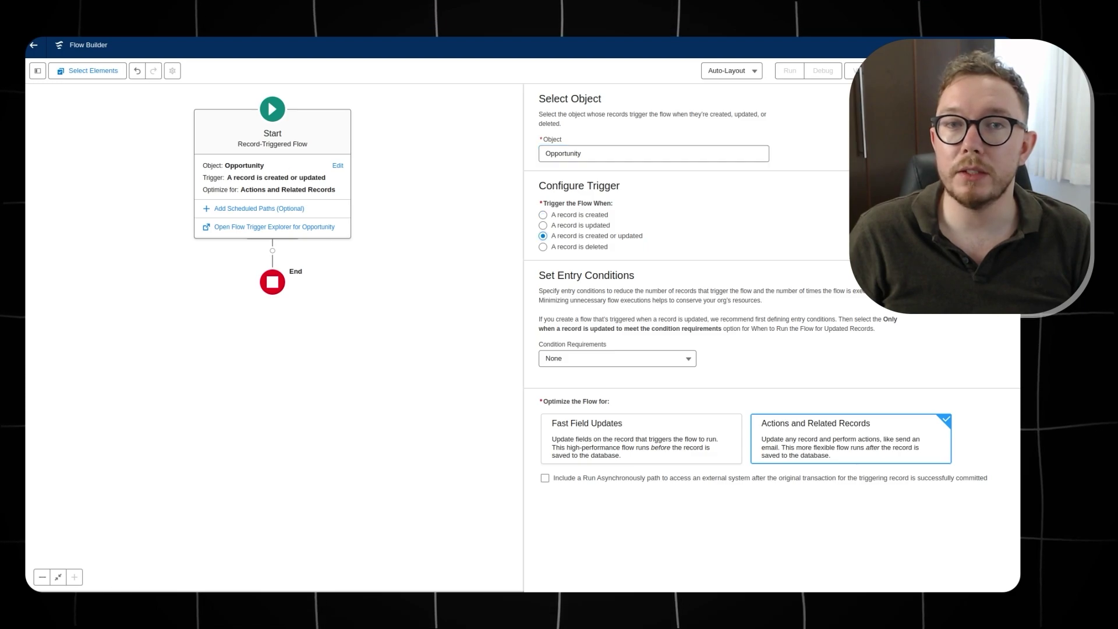
pyautogui.click(616, 358)
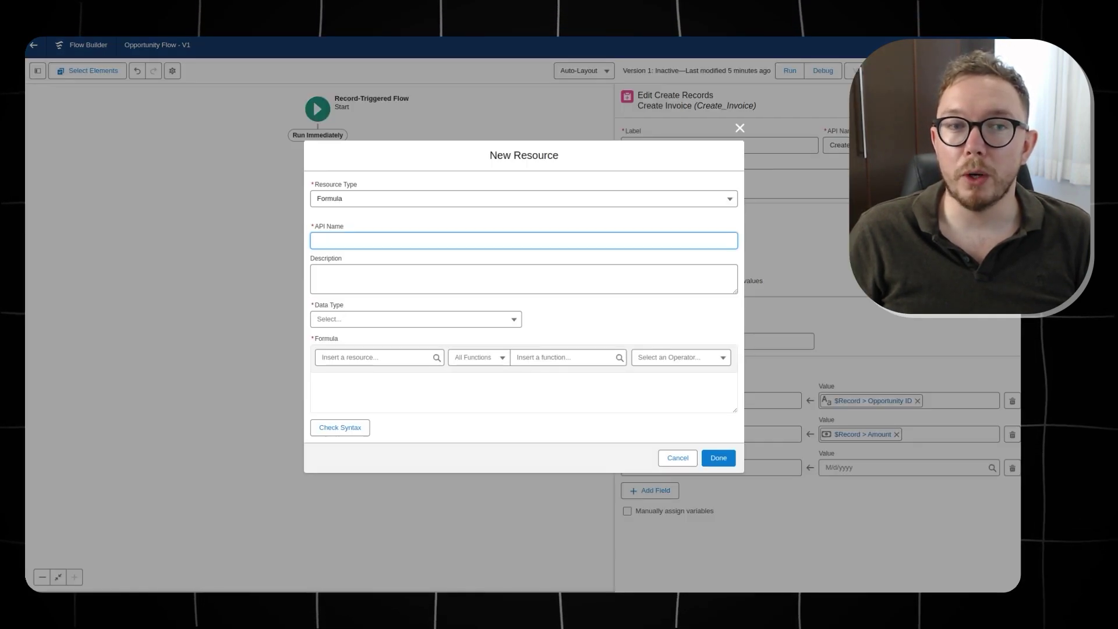
# Name the new formula resource Today and set its data type to Date.
pyautogui.write('Today')
pyautogui.press('Tab')
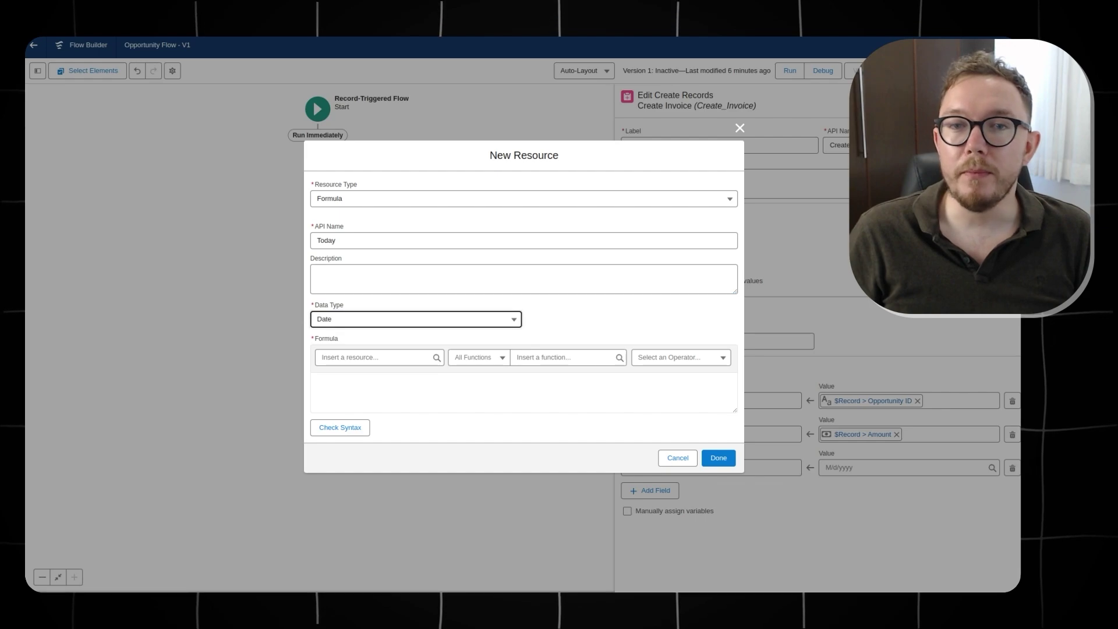
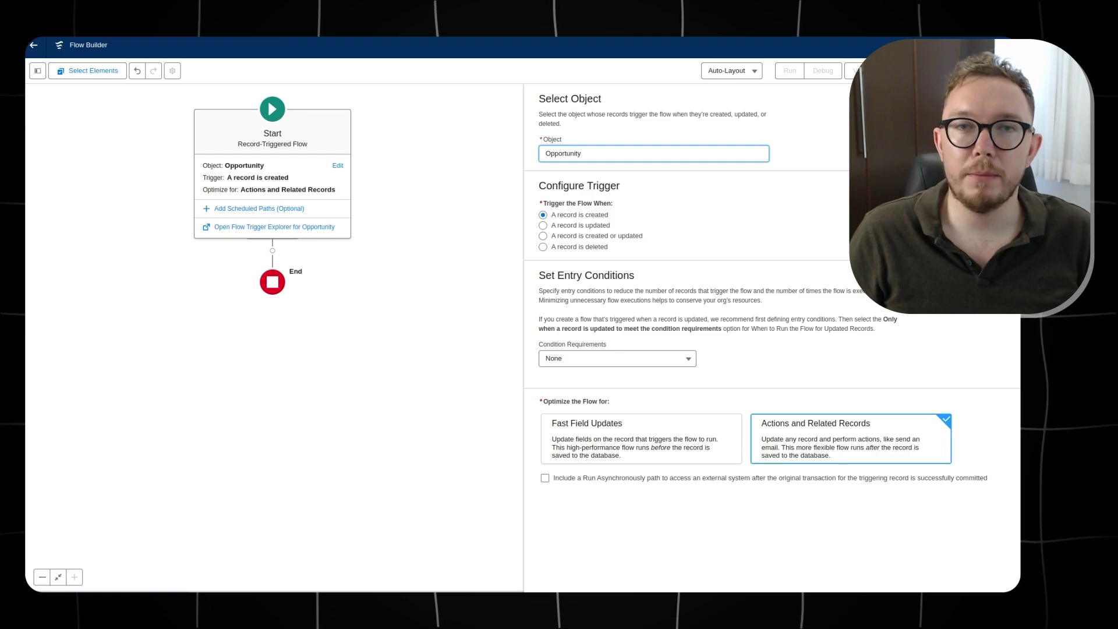
# Set the pipeline health flow on Opportunity to trigger when a record is created or updated, and open its condition requirement choices.
pyautogui.click(543, 235)
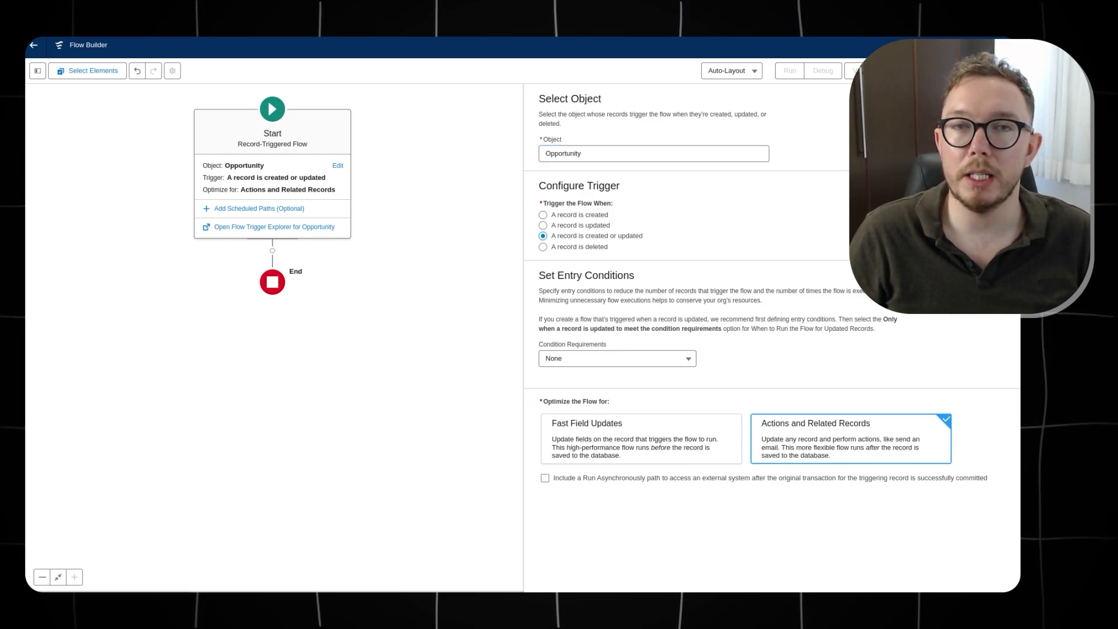
pyautogui.click(615, 358)
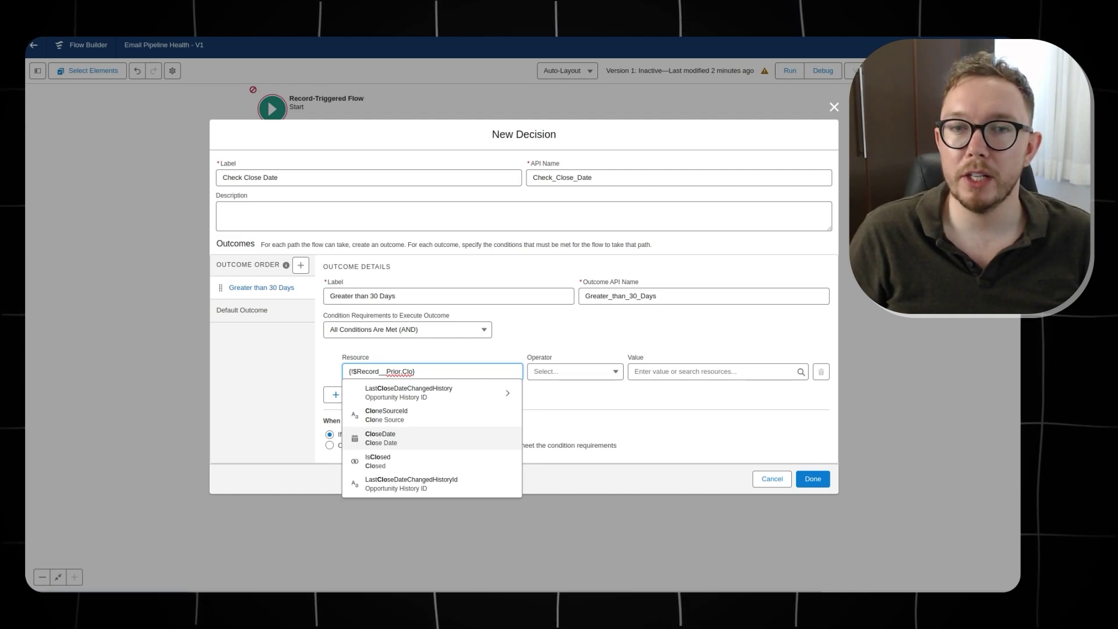
# Define the Greater than 30 Days condition as $Record__Prior Close Date Less Than, and start a new resource for its value.
pyautogui.press('Return')
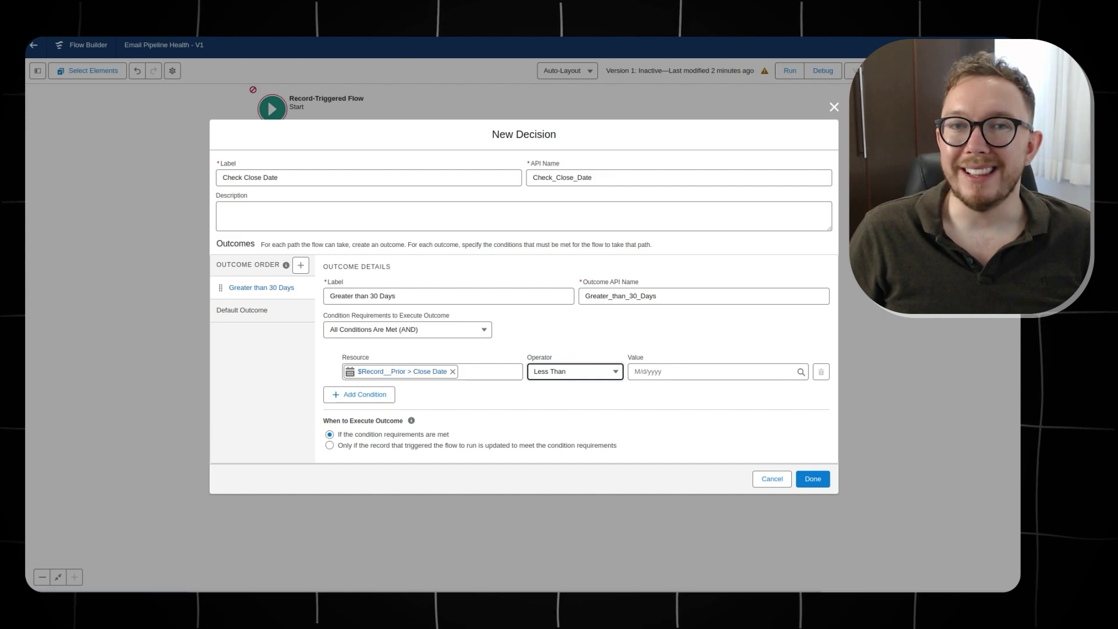
pyautogui.click(721, 371)
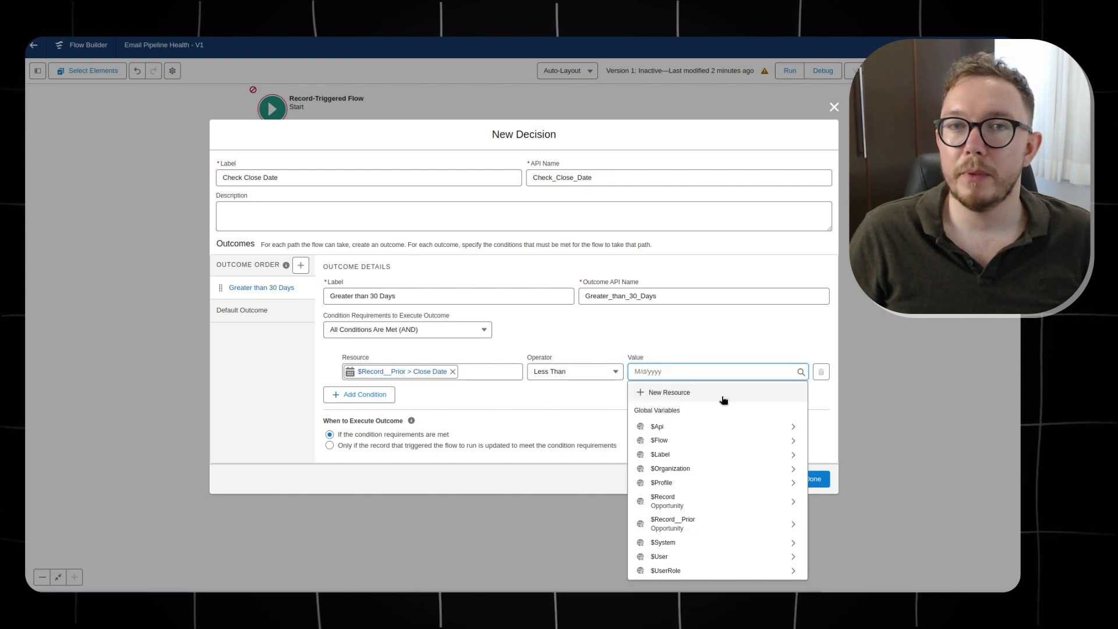
pyautogui.click(669, 392)
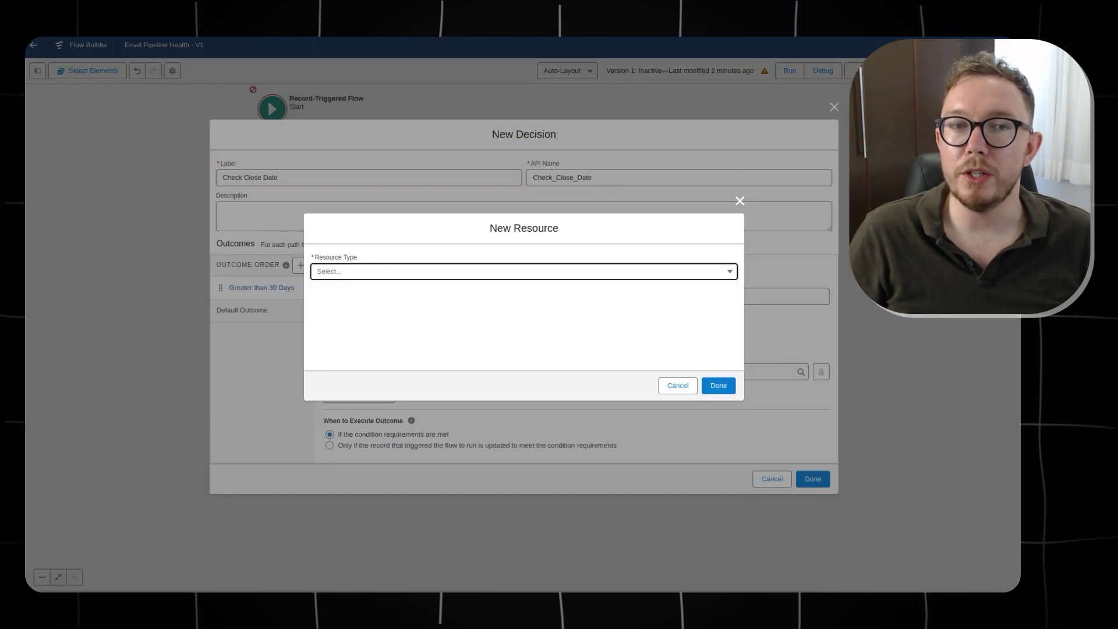
# Define the comparison value as a Formula resource named CloseDateMinus30 with the Date data type.
pyautogui.click(574, 353)
pyautogui.write('CloseDateMinus30')
pyautogui.press('Tab')
pyautogui.press('Tab')
pyautogui.press('Down')
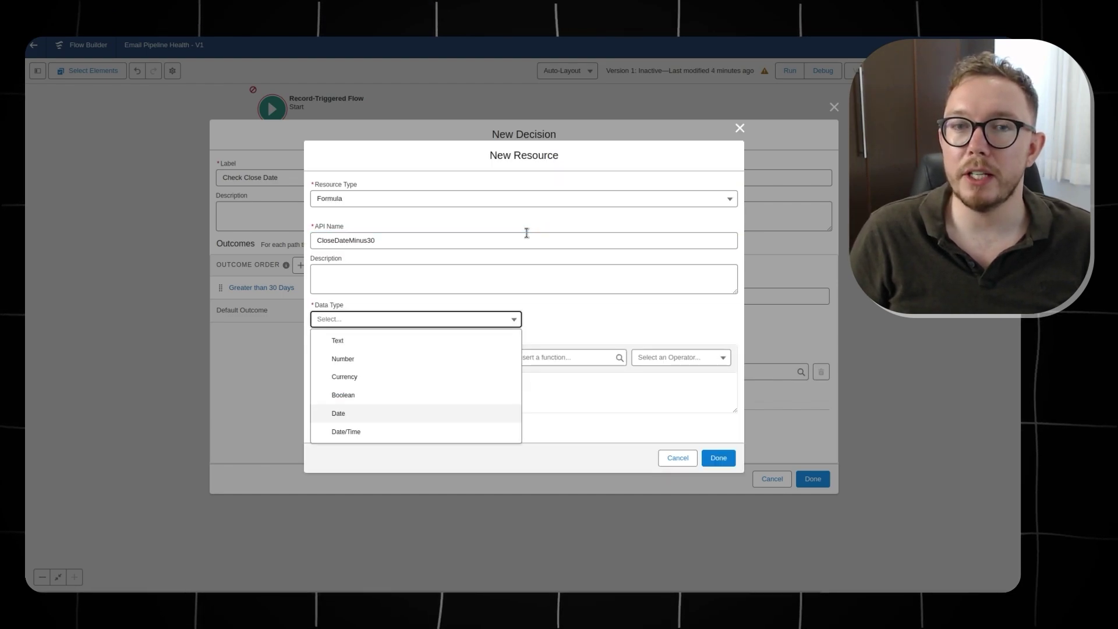
pyautogui.press('Return')
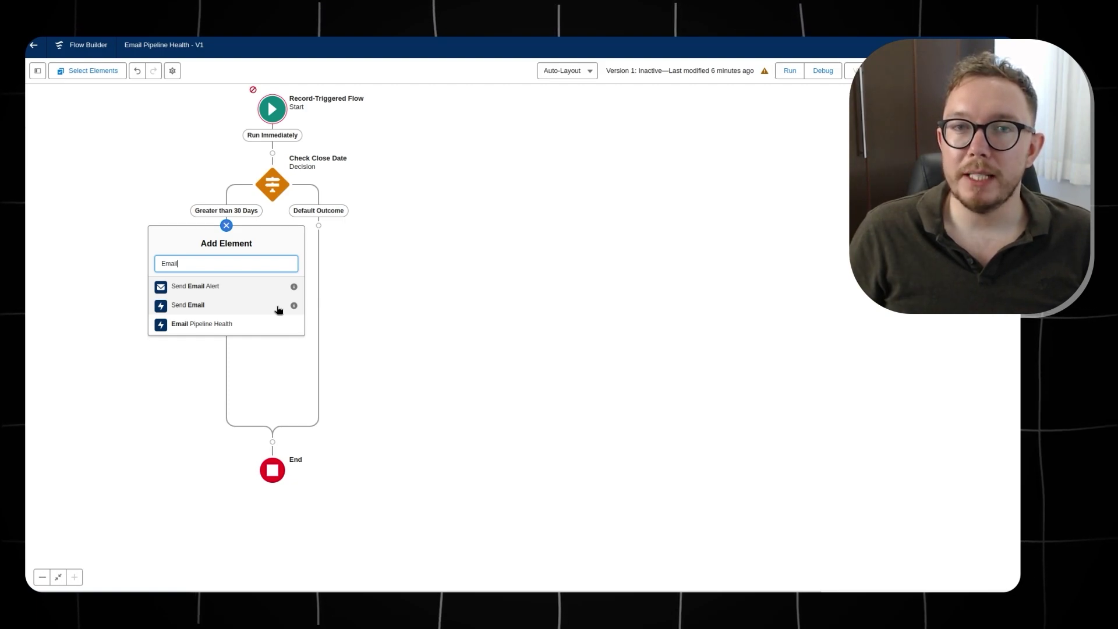
# Add a Send Email action labelled Email Pipeline Health to the Greater than 30 Days path and include its Body input.
pyautogui.click(278, 309)
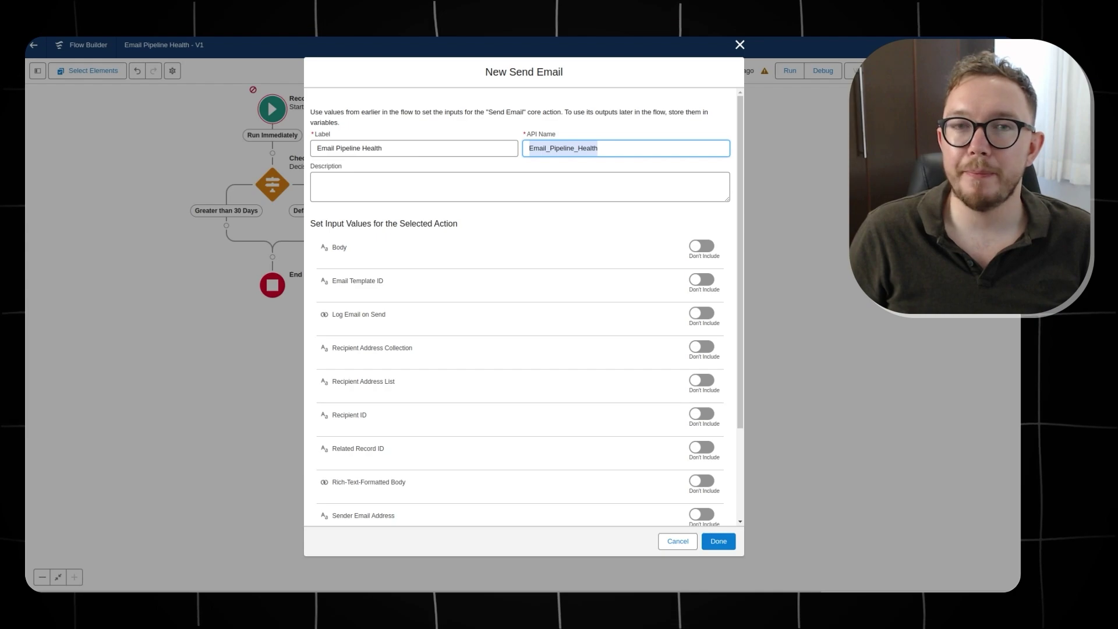
pyautogui.click(702, 246)
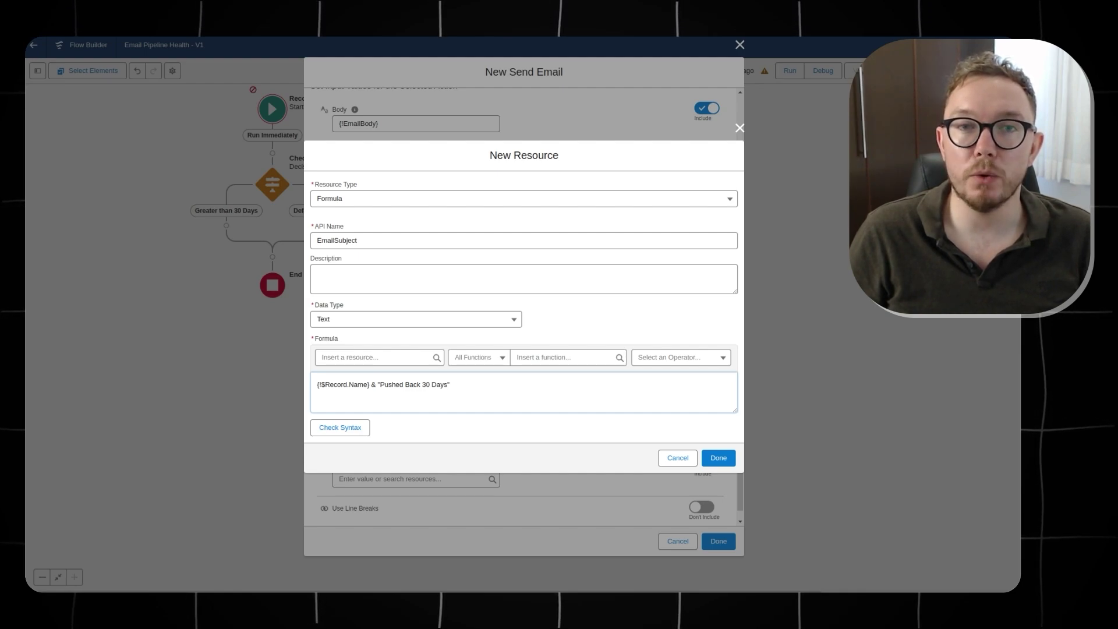
# Discard the EmailSubject formula and start another new resource for the email's Subject, choosing its resource type.
pyautogui.press('Escape')
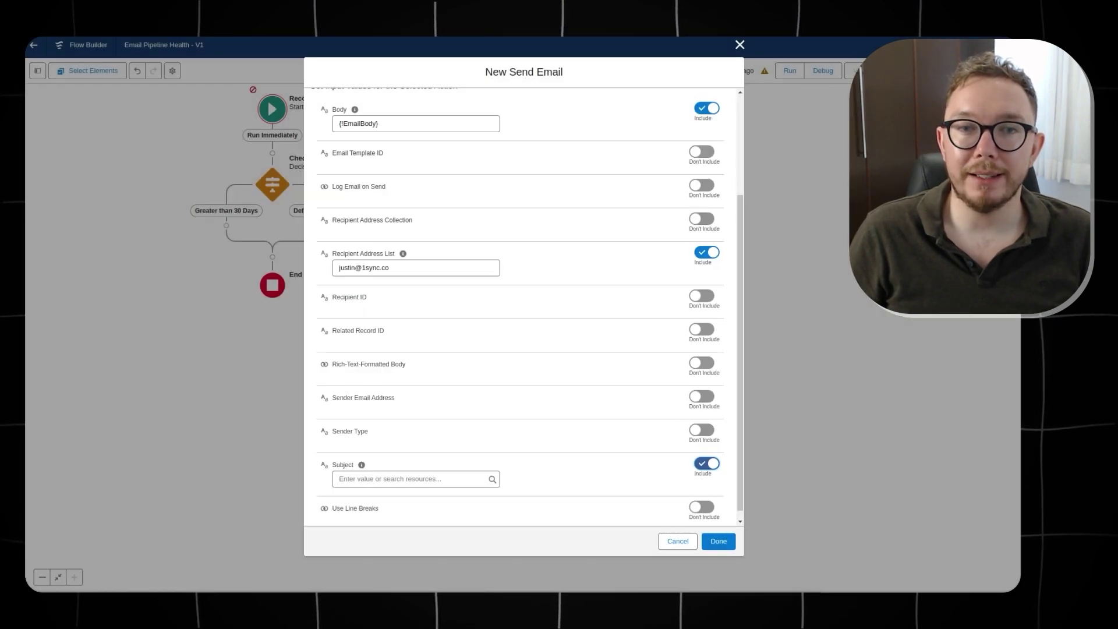
pyautogui.click(416, 478)
pyautogui.click(362, 274)
pyautogui.click(524, 199)
pyautogui.click(349, 261)
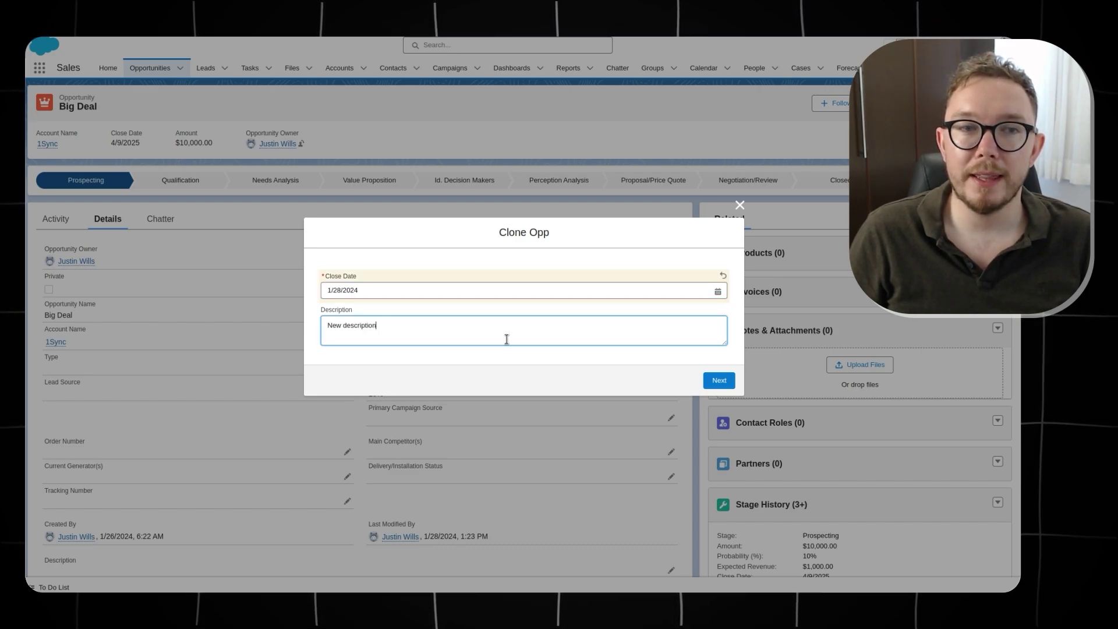
# Submit the Clone Opp screen for Big Deal with close date 1/28/2024 and the description "New description".
pyautogui.click(719, 380)
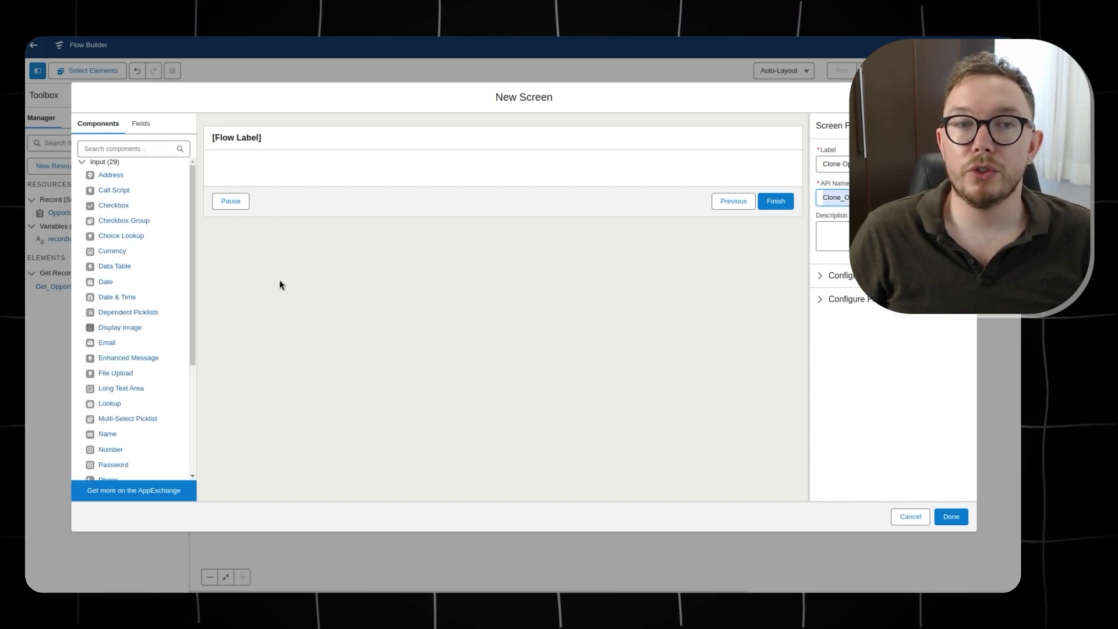
# Show the record fields that can be placed on the new Clone Opp screen.
pyautogui.click(154, 122)
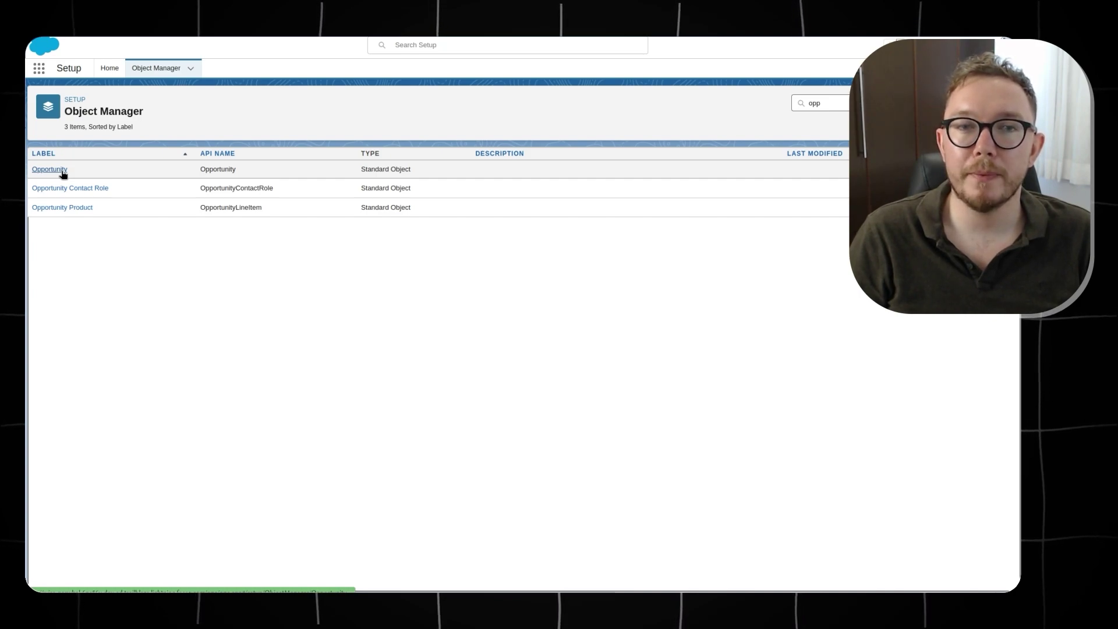
# Open the Opportunity object and add Clone Opp as the first Salesforce Mobile and Lightning Experience action on its page layout.
pyautogui.click(63, 174)
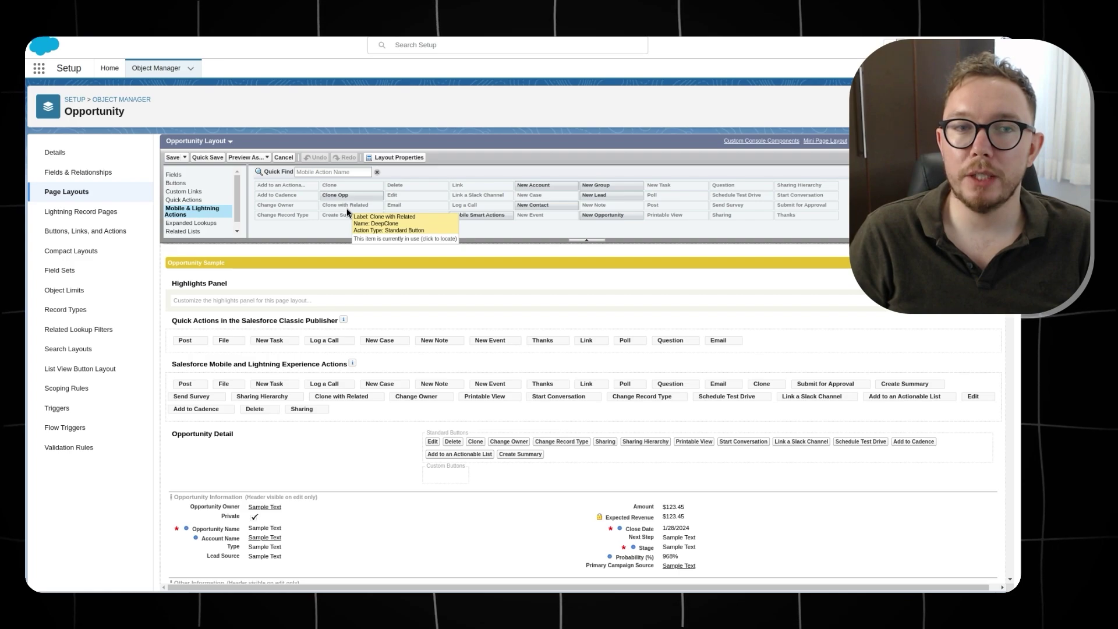
pyautogui.moveTo(351, 195); pyautogui.dragTo(178, 384)
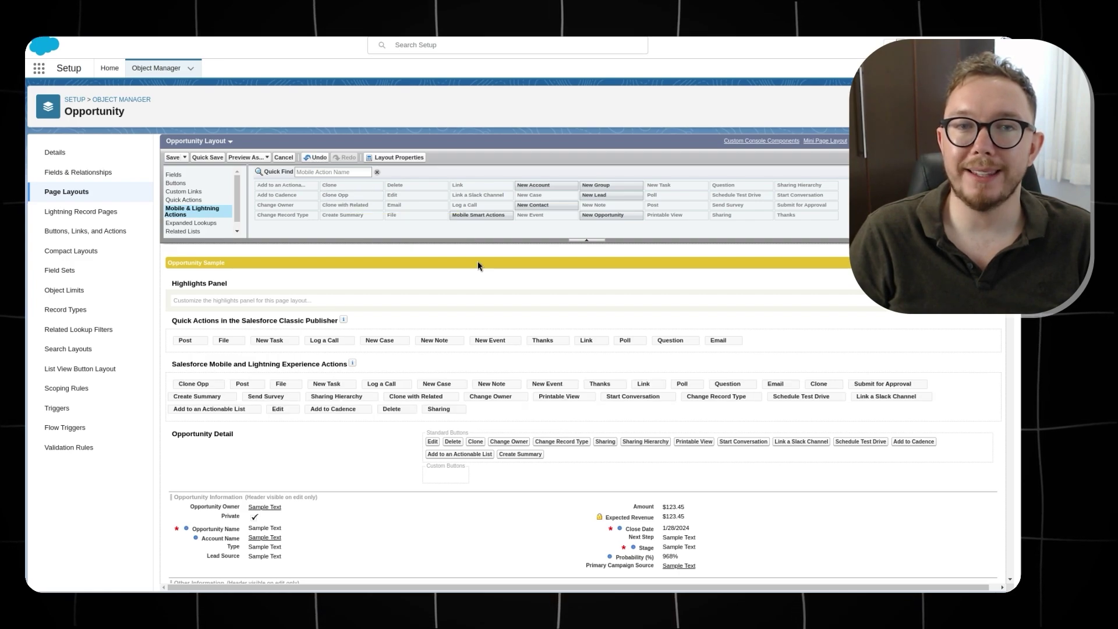